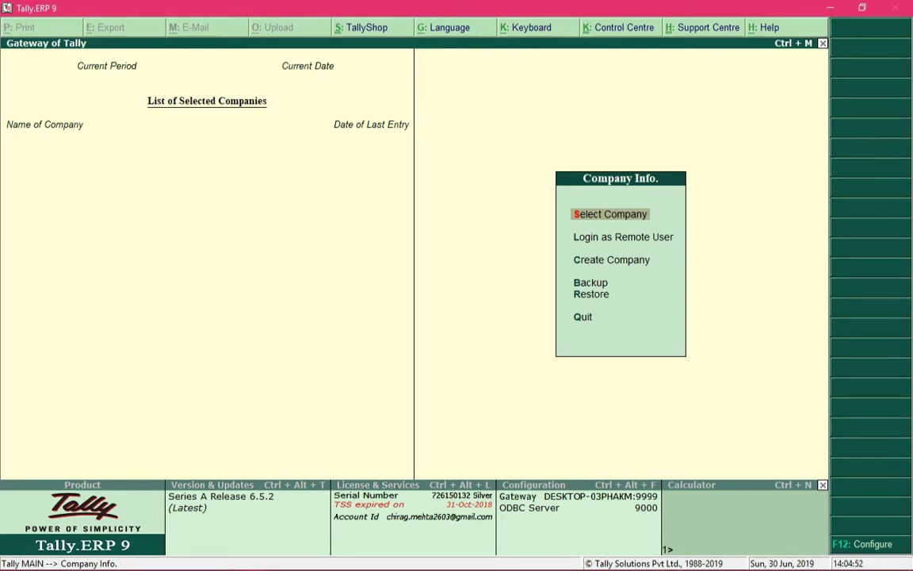
# - Browse the company menu options, open Create Company, and step back to the Directory field
pyautogui.press('Down')
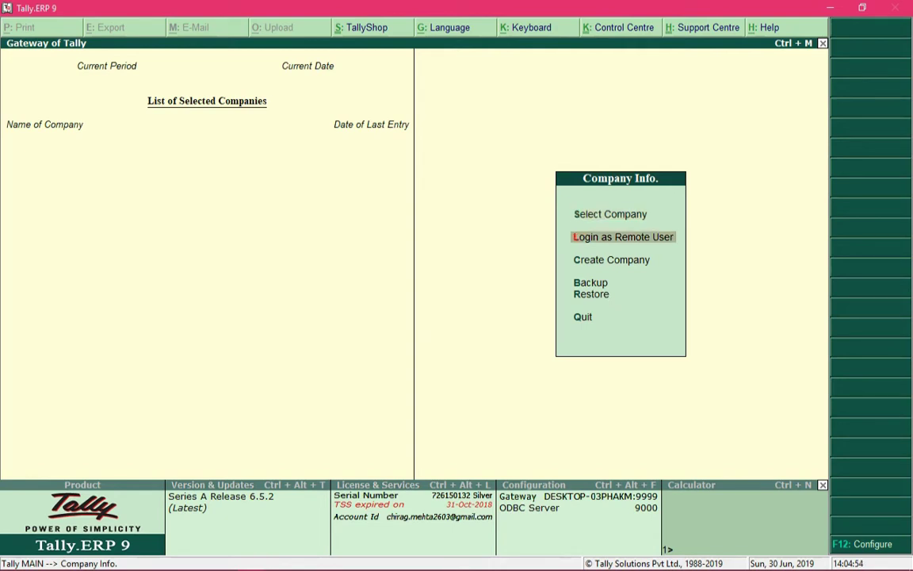
pyautogui.press('Down')
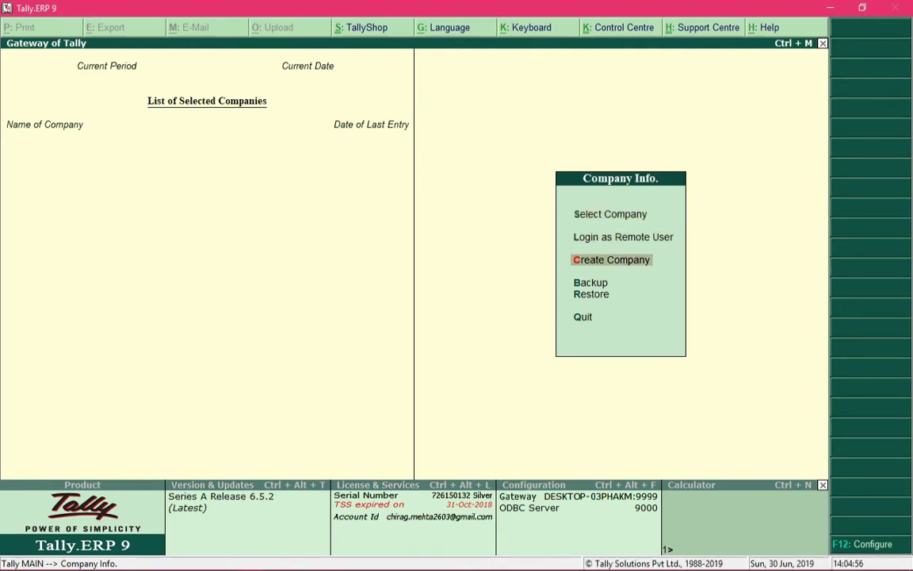
pyautogui.press('Down')
pyautogui.press('Down')
pyautogui.press('Down')
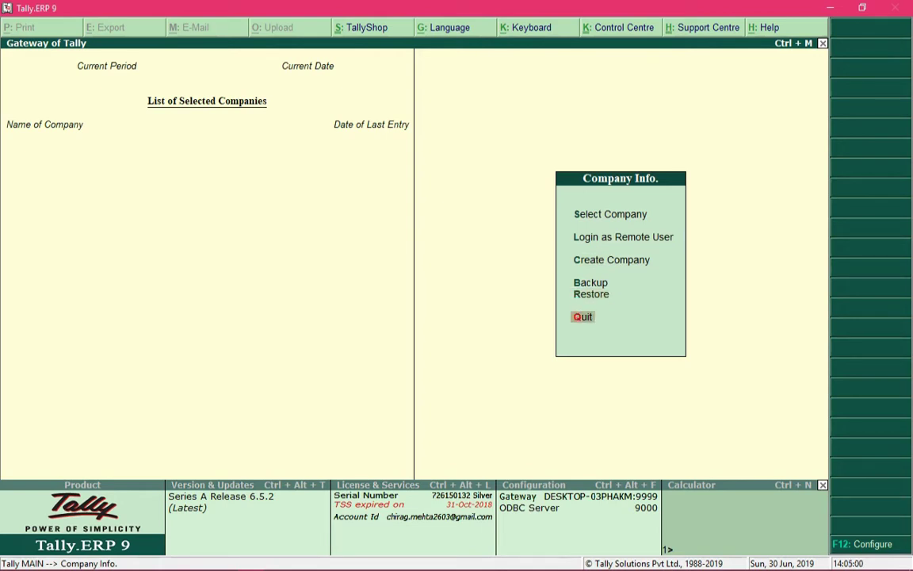
pyautogui.press('Up')
pyautogui.press('Up')
pyautogui.press('Up')
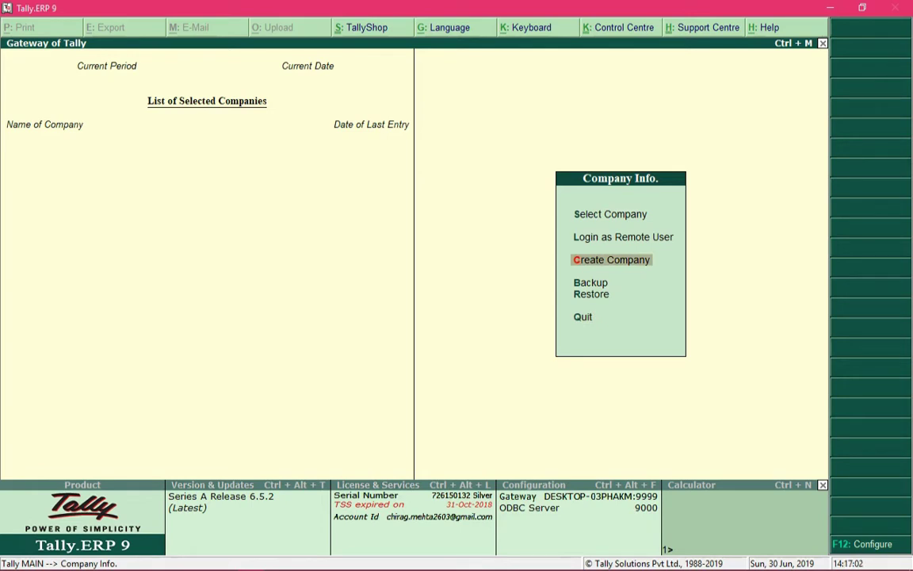
pyautogui.press('Up')
pyautogui.press('Up')
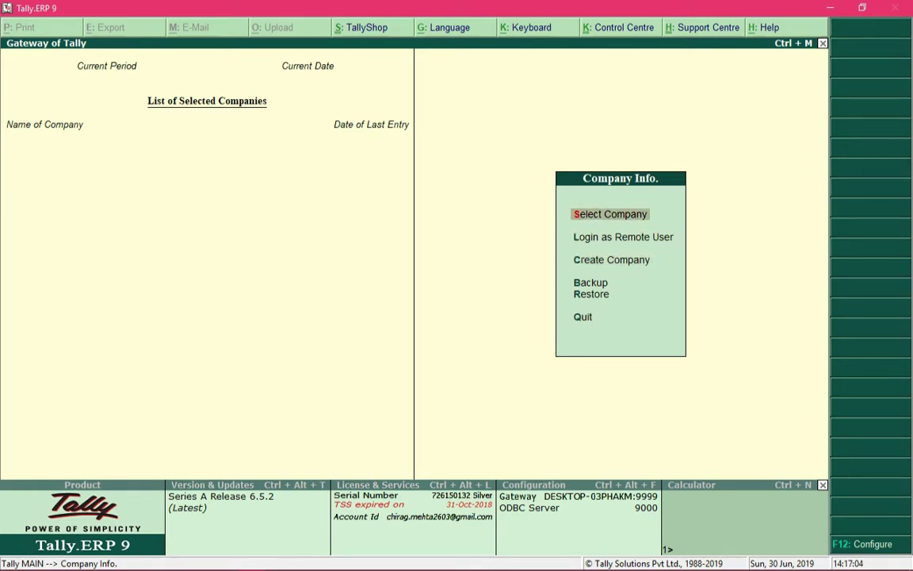
pyautogui.press('Down')
pyautogui.press('Down')
pyautogui.press('Down')
pyautogui.press('Down')
pyautogui.press('Down')
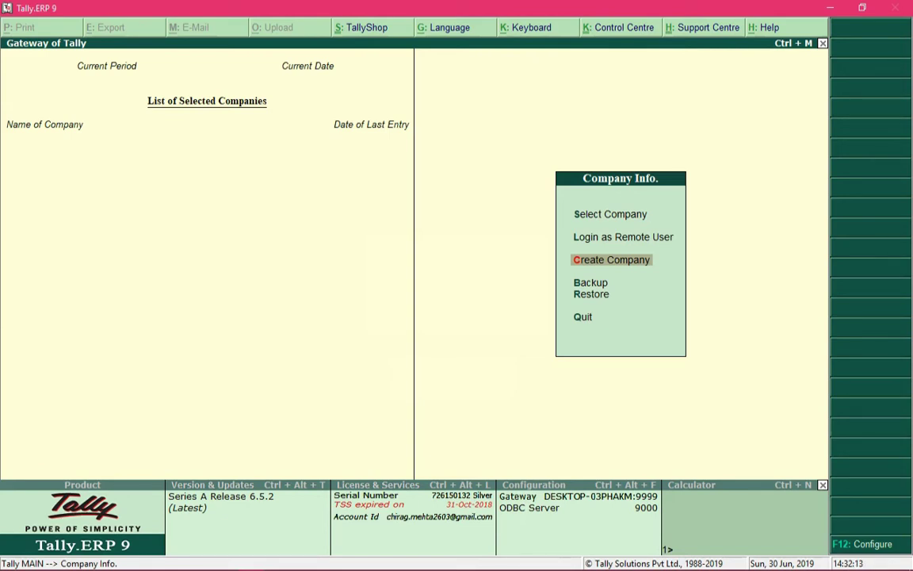
pyautogui.press('Return')
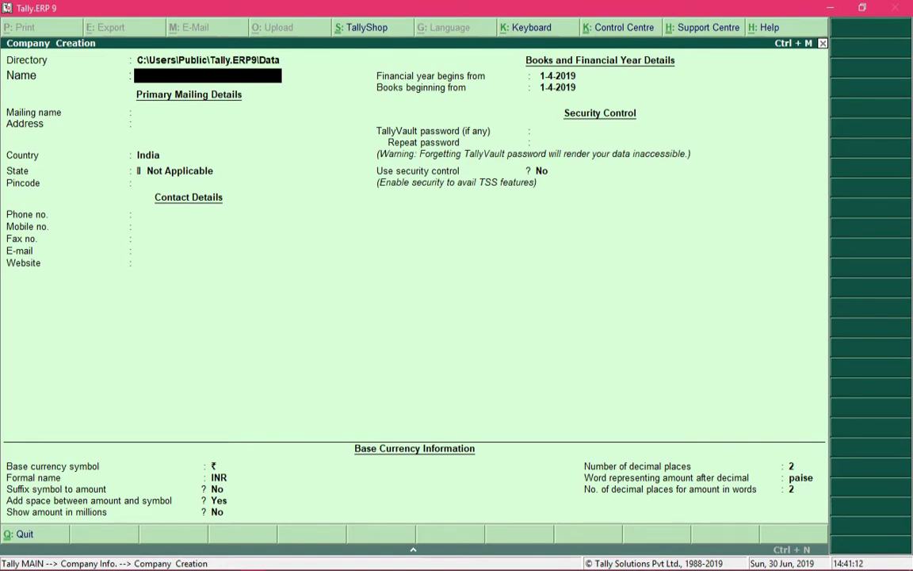
pyautogui.press('BackSpace')
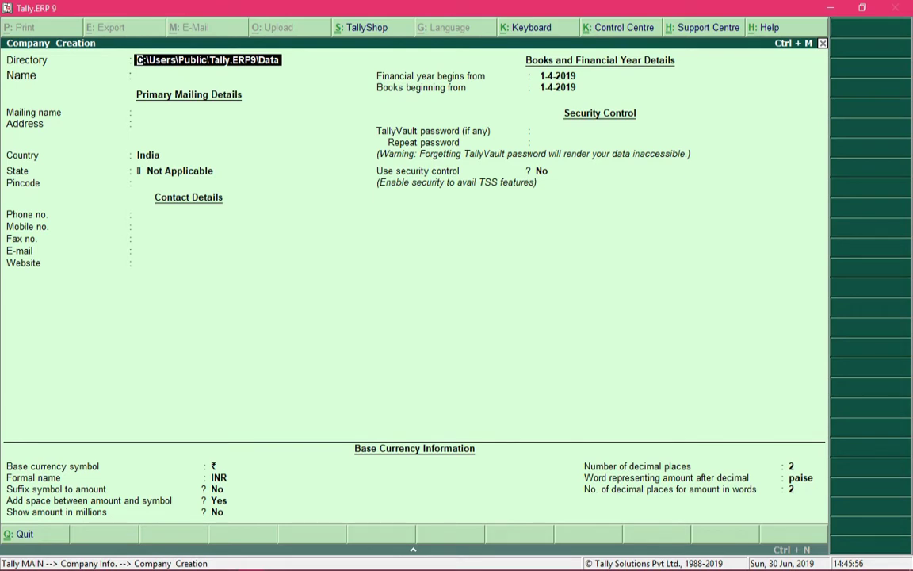
# - Change the data directory from the default path to D:\ and move to the Name field
pyautogui.write('D:\\')
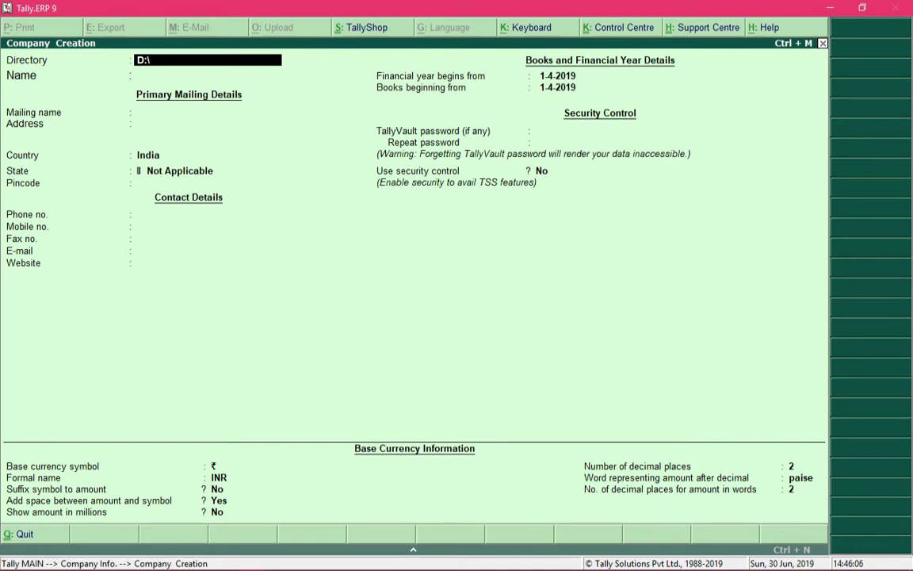
pyautogui.press('Return')
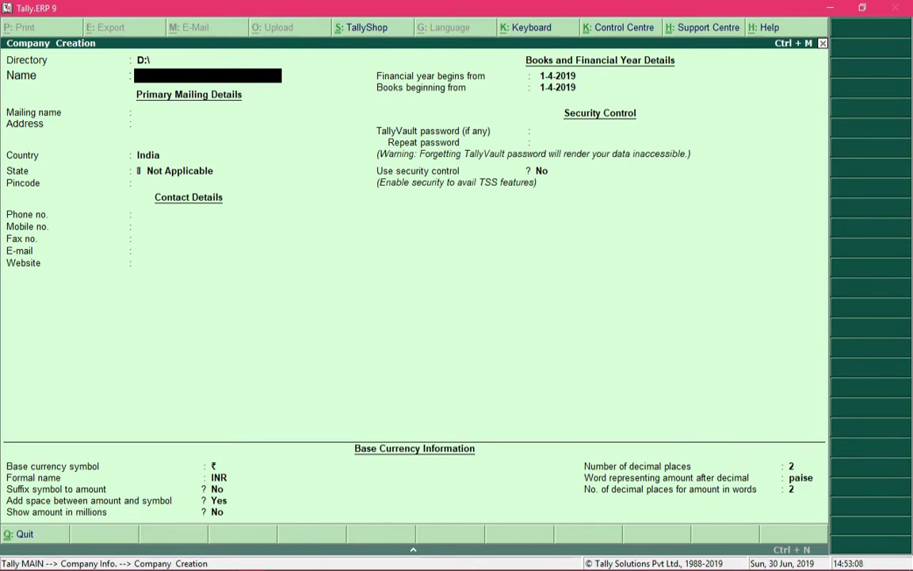
pyautogui.press('BackSpace')
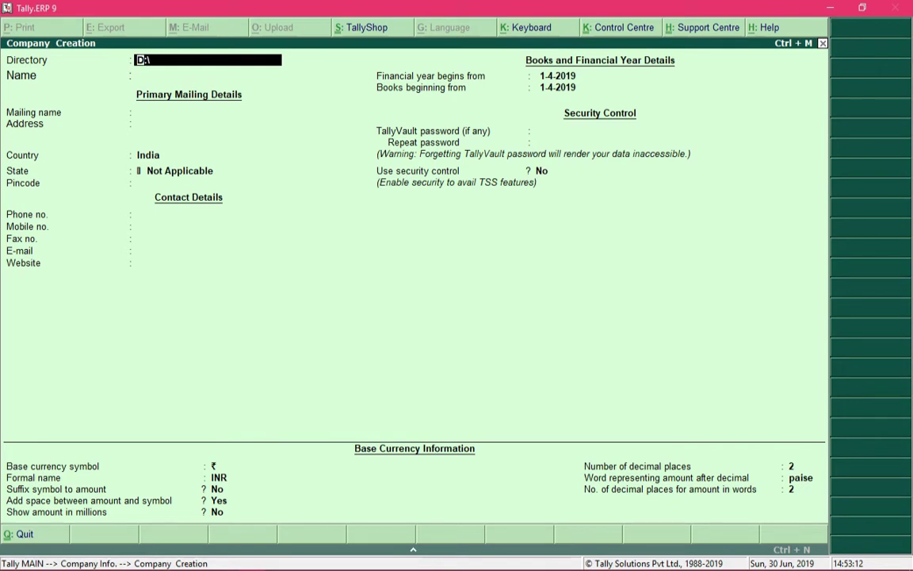
pyautogui.press('Return')
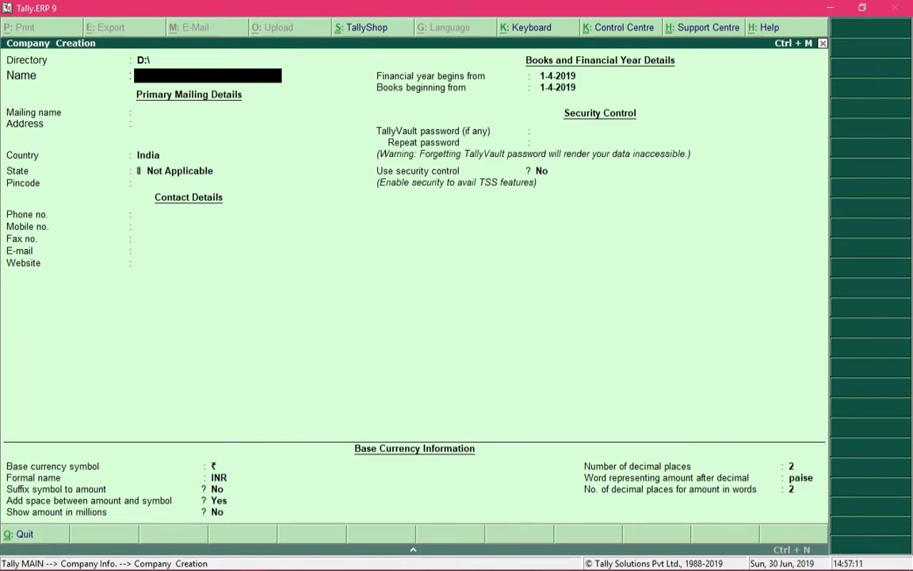
# - Enter 'Alpha Sales Private Limited' as the company name so the mailing name fills in
pyautogui.write('Alpha Sales Private Limited')
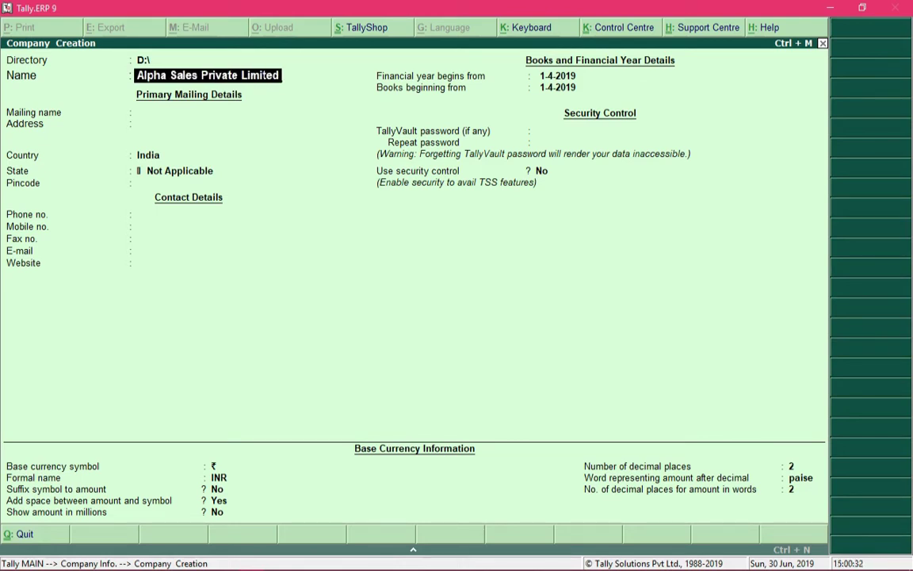
pyautogui.press('Return')
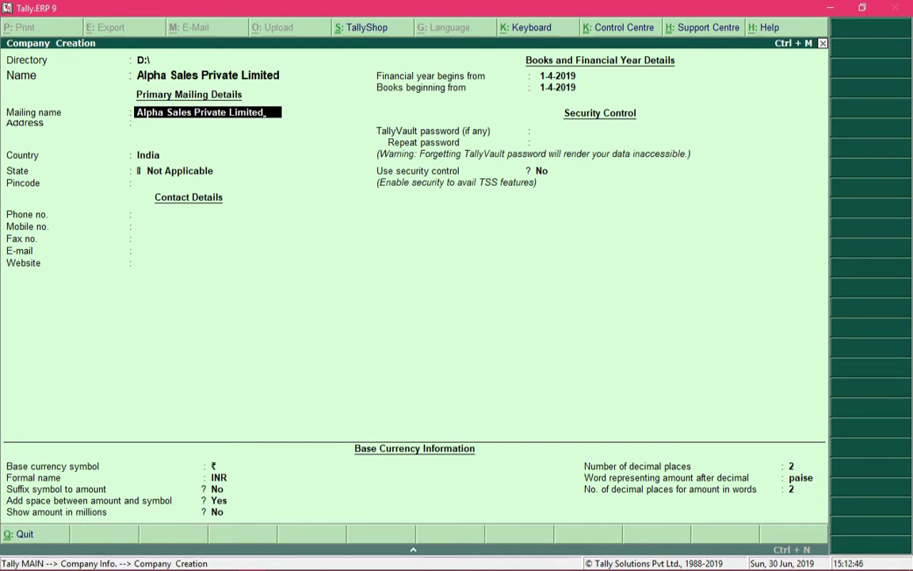
# - Keep the mailing name, enter the company's three-line address, and accept India as country
pyautogui.press('Return')
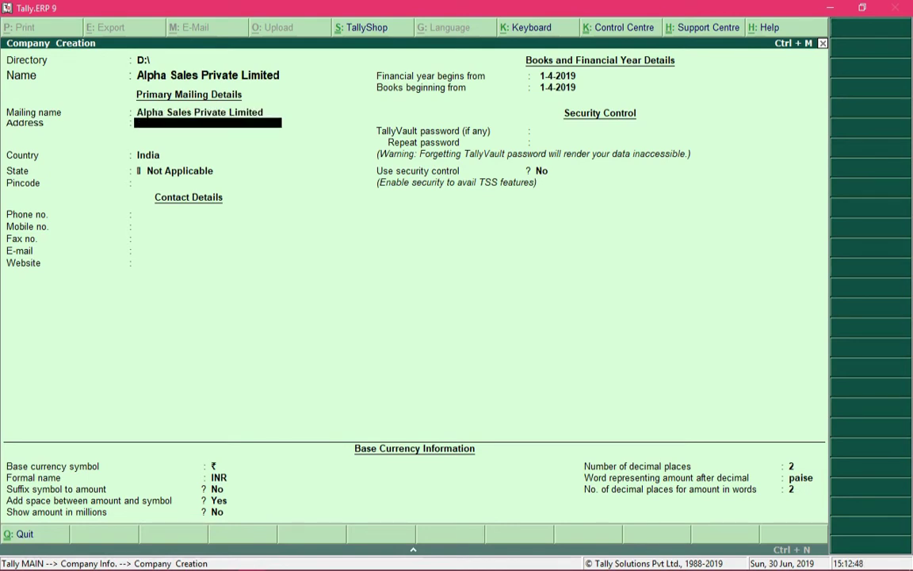
pyautogui.write('Boomerang Business Centre')
pyautogui.press('Return')
pyautogui.write('Andheri East')
pyautogui.press('Return')
pyautogui.write('Mumbai')
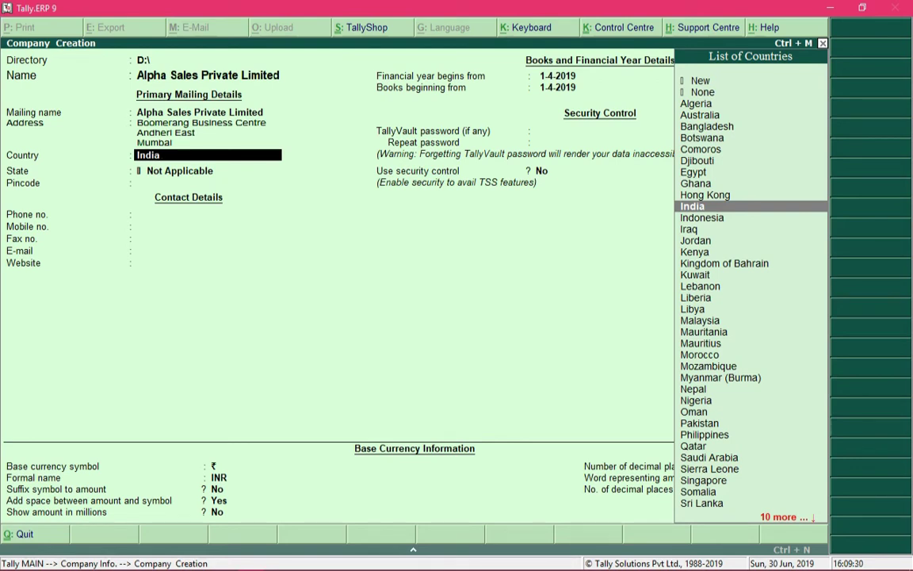
pyautogui.press('Return')
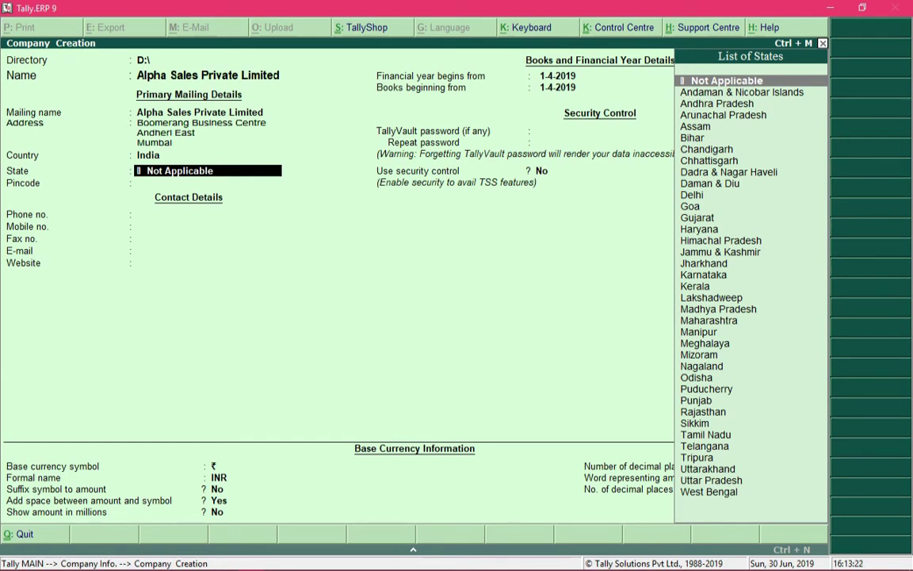
# - Pick Maharashtra from the List of States by typing 'Maha', then confirm it
pyautogui.write('Maha')
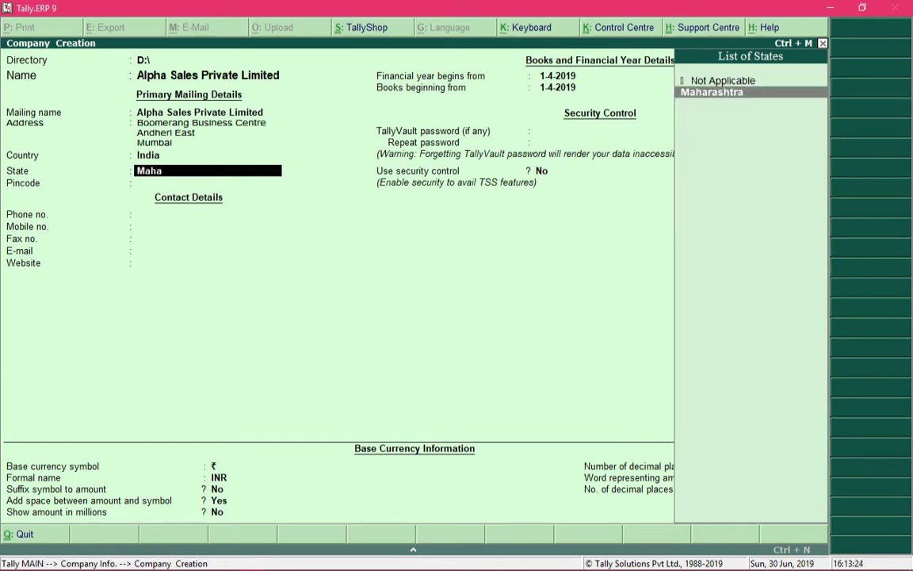
pyautogui.press('Return')
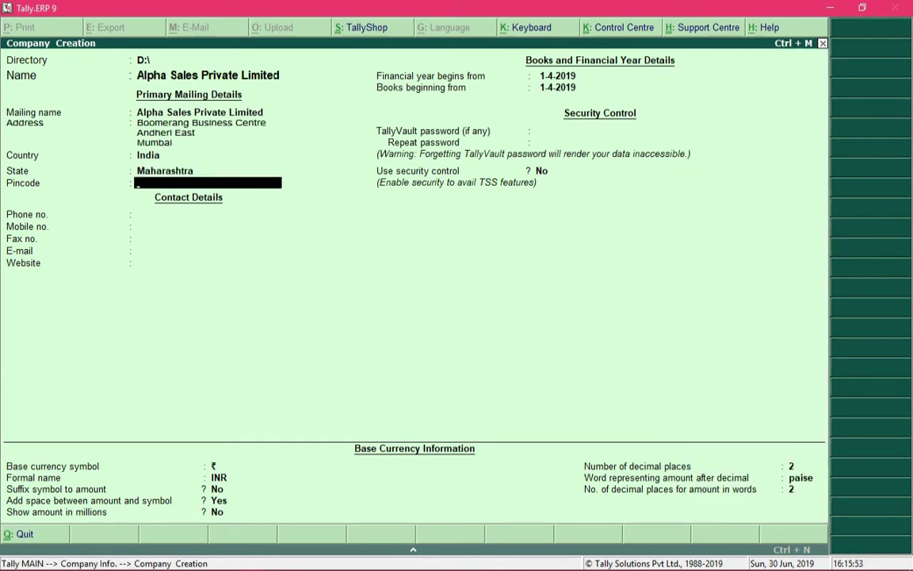
pyautogui.press('BackSpace')
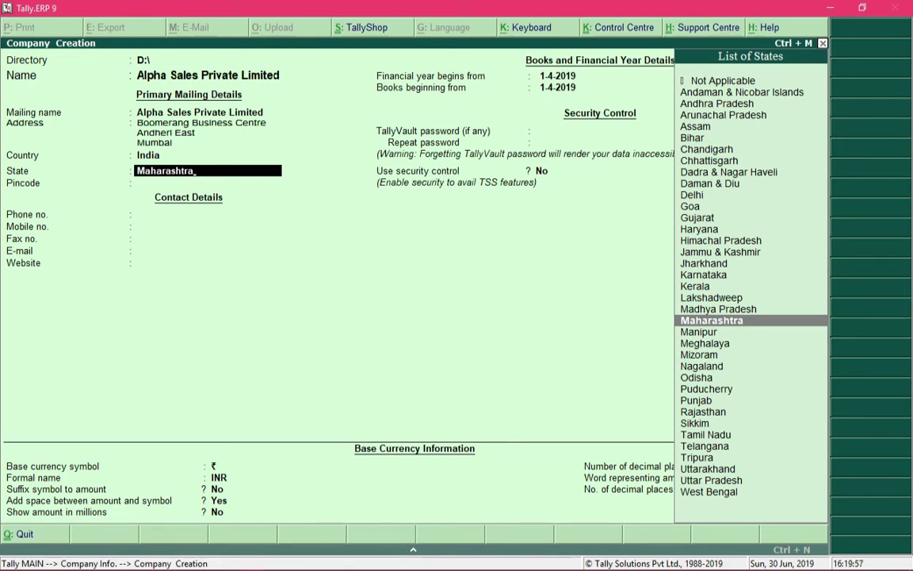
pyautogui.press('Return')
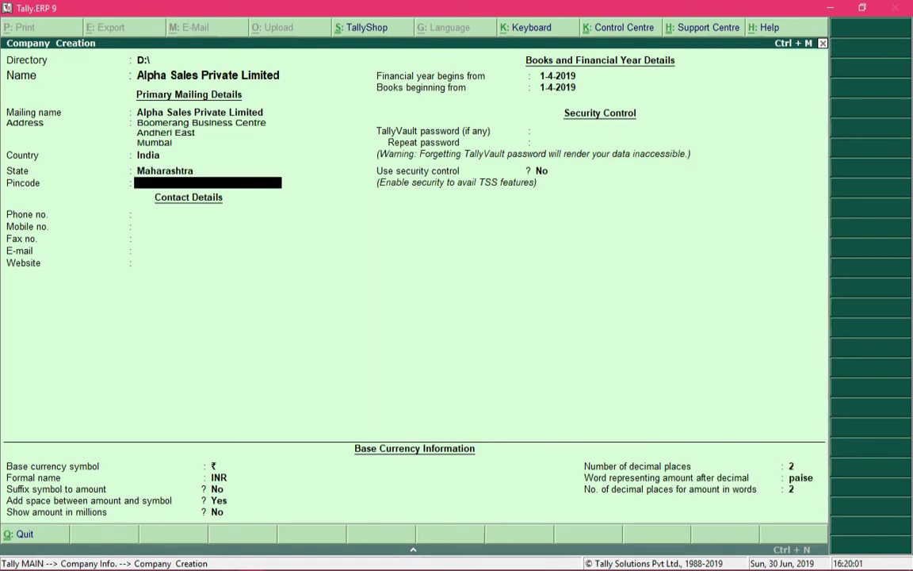
# - Enter the company's pincode, phone number, mobile number, e-mail address and website, skipping Fax
pyautogui.write('4000072')
pyautogui.press('Return')
pyautogui.write('022-2345678')
pyautogui.press('Return')
pyautogui.write('98765432')
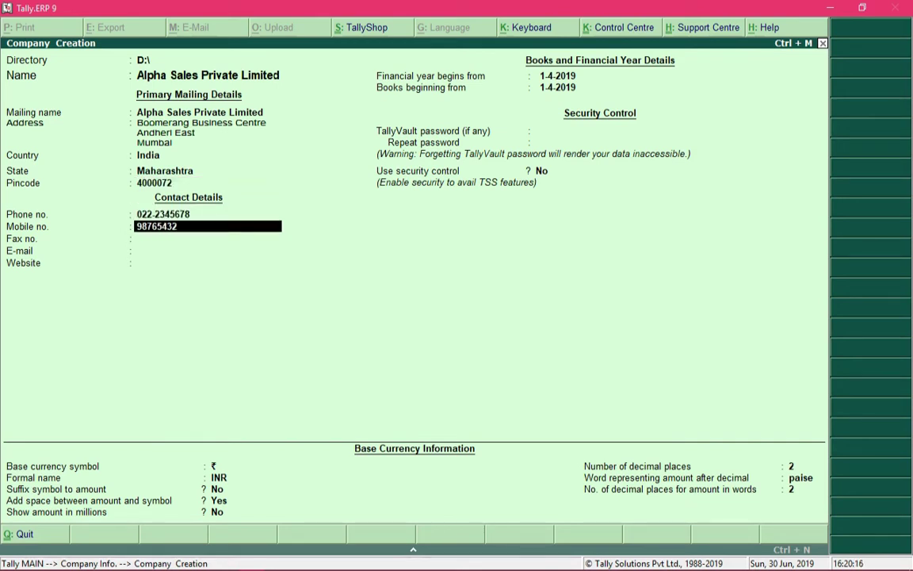
pyautogui.write('1')
pyautogui.press('Return')
pyautogui.press('Return')
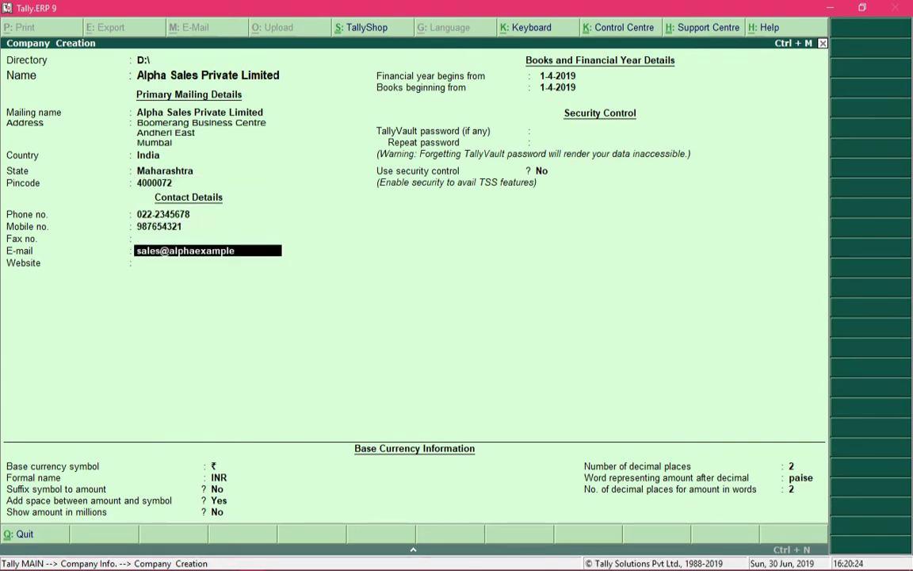
pyautogui.press('Return')
pyautogui.write('www.alphaexample.com')
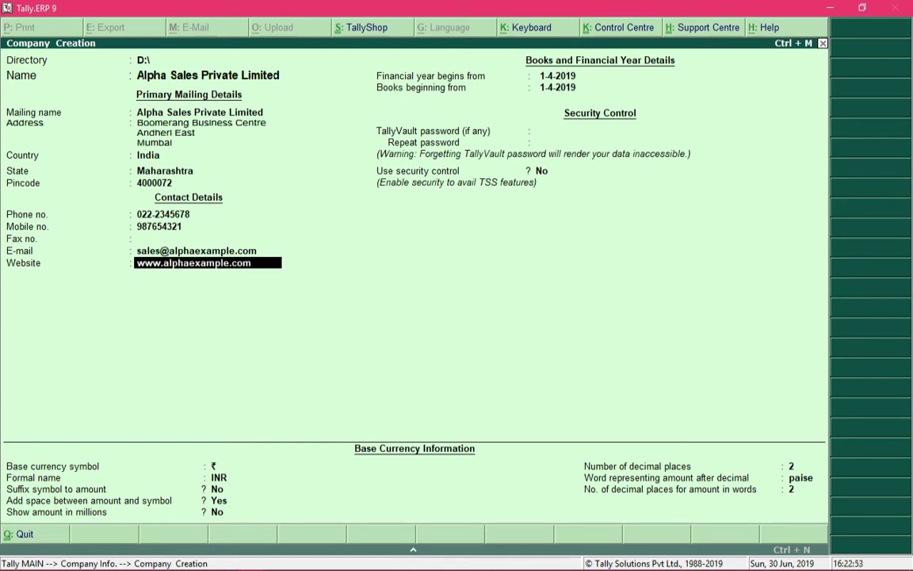
pyautogui.press('Return')
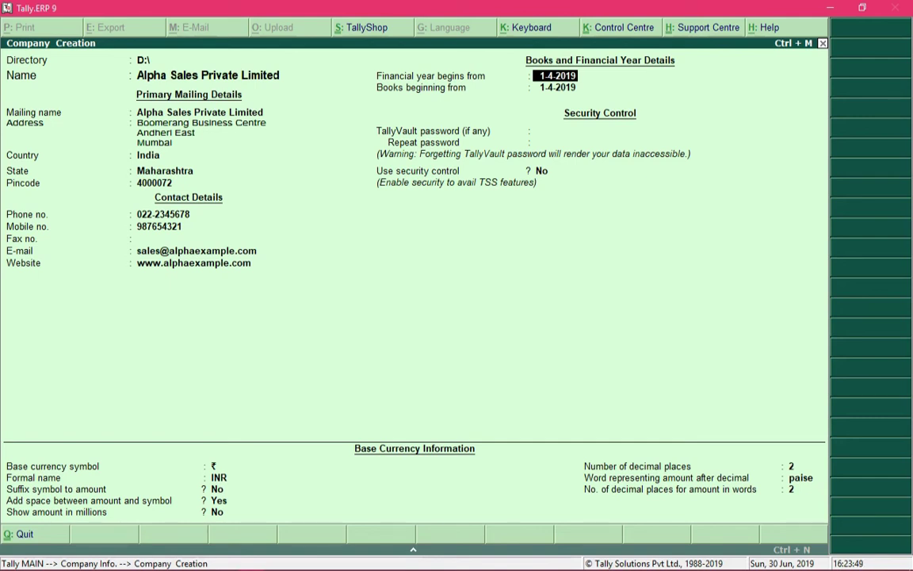
# - Accept 1-4-2019 in both Financial year begins from and Books beginning from
pyautogui.press('Return')
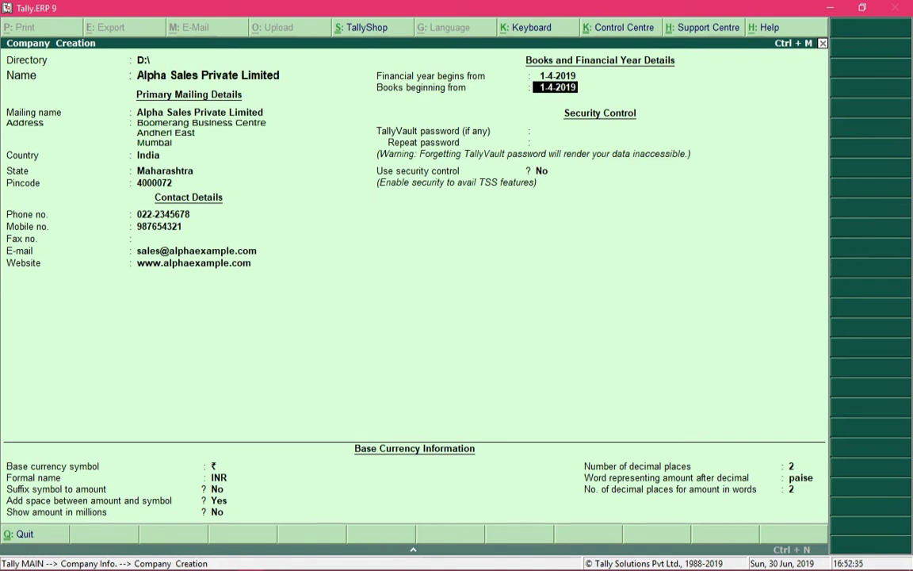
pyautogui.press('Return')
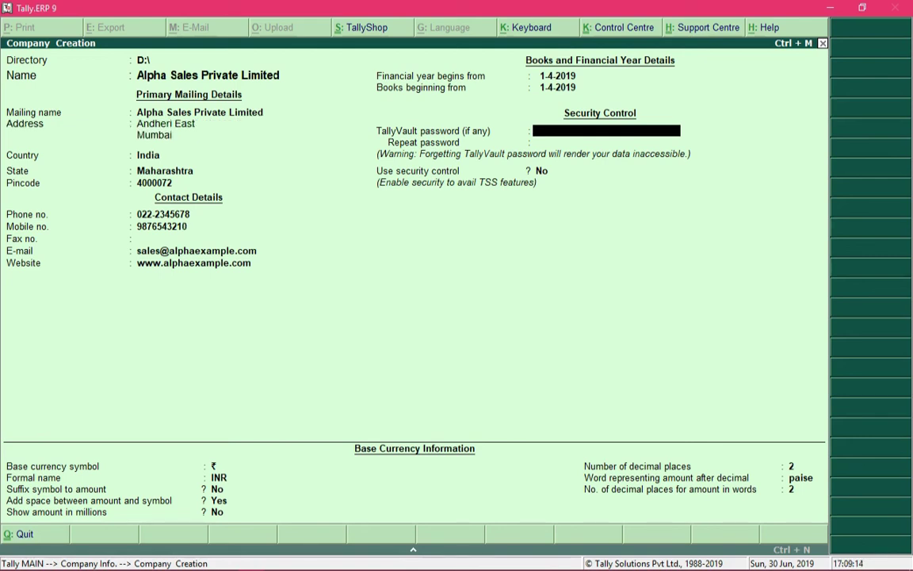
# - Leave the TallyVault password blank and keep Use security control at No
pyautogui.press('Return')
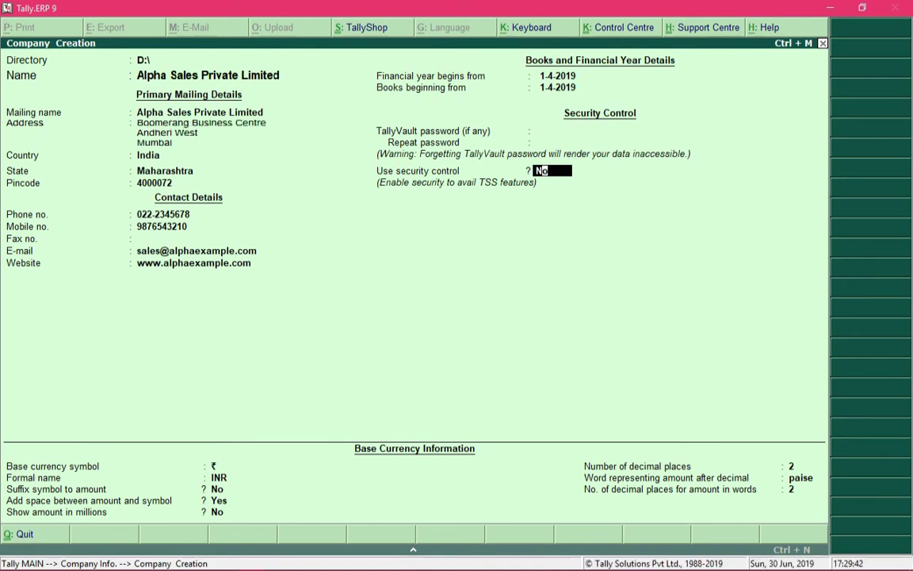
pyautogui.press('Return')
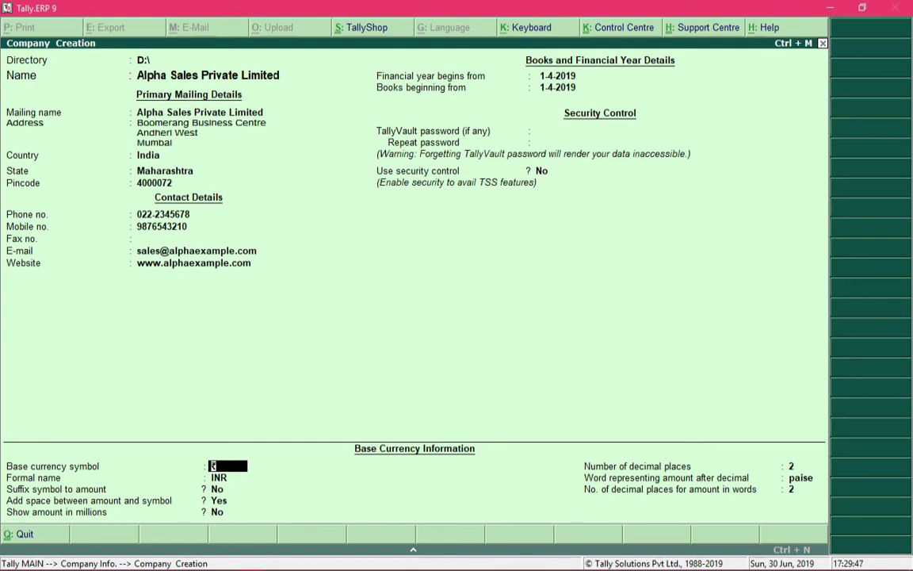
# - Accept the default ₹/INR currency settings with 2 decimal places and paise to reach Accept?
pyautogui.press('Return')
pyautogui.press('Return')
pyautogui.press('Return')
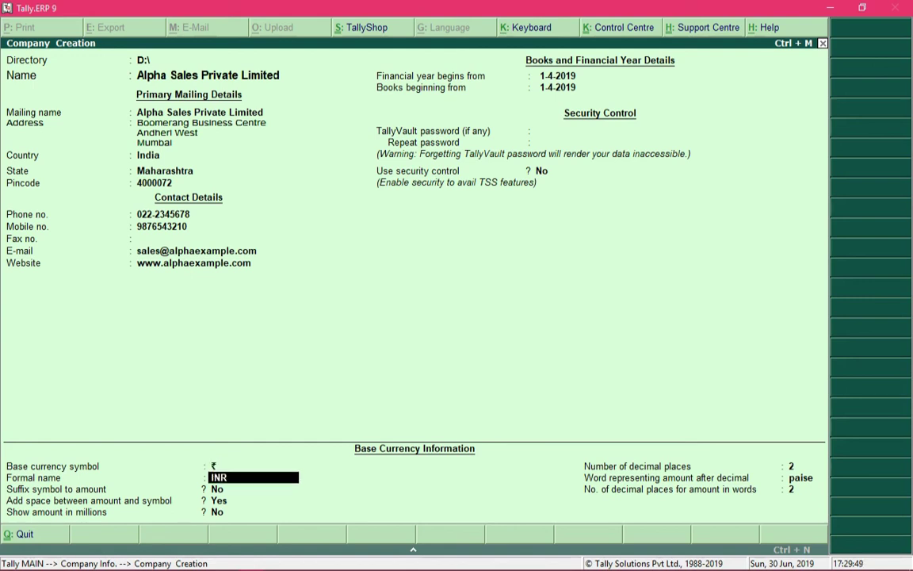
pyautogui.press('Return')
pyautogui.press('Return')
pyautogui.press('Return')
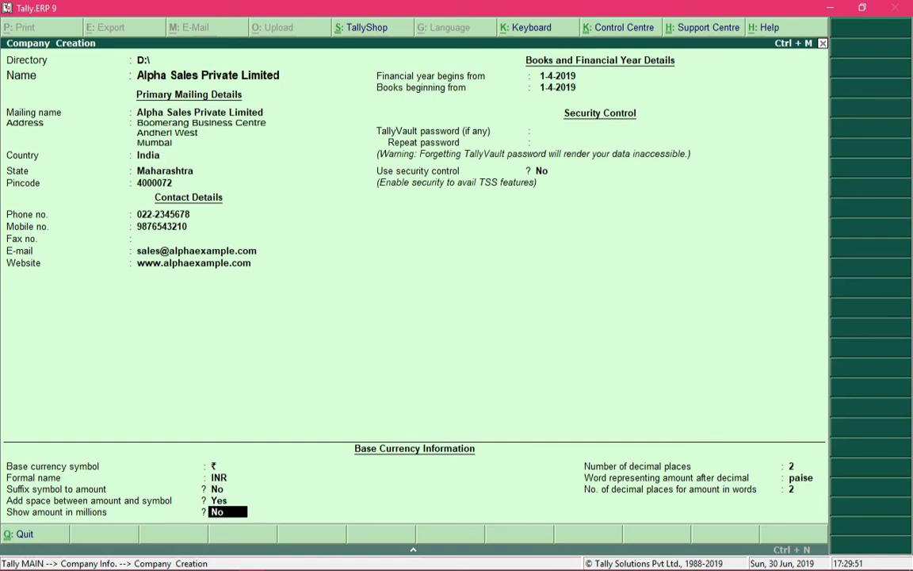
pyautogui.press('Return')
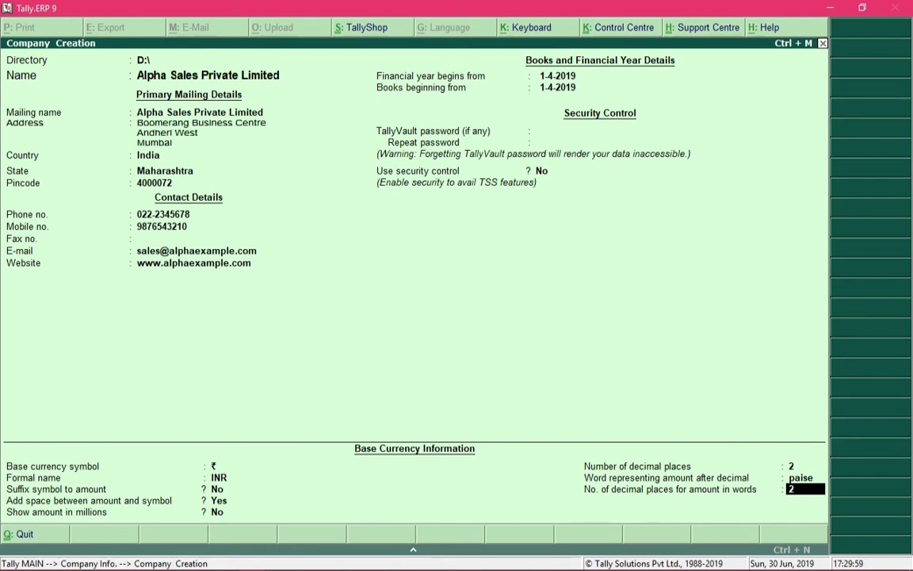
pyautogui.press('Return')
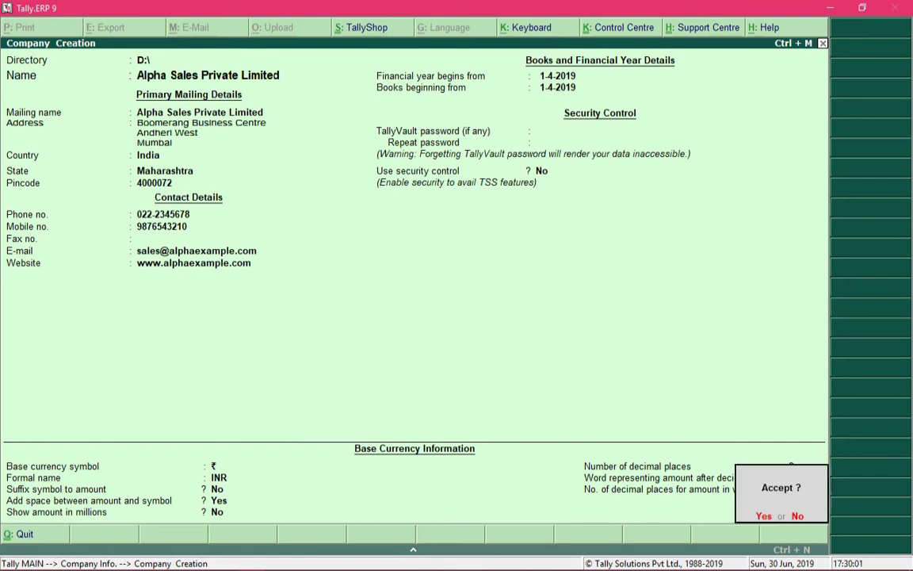